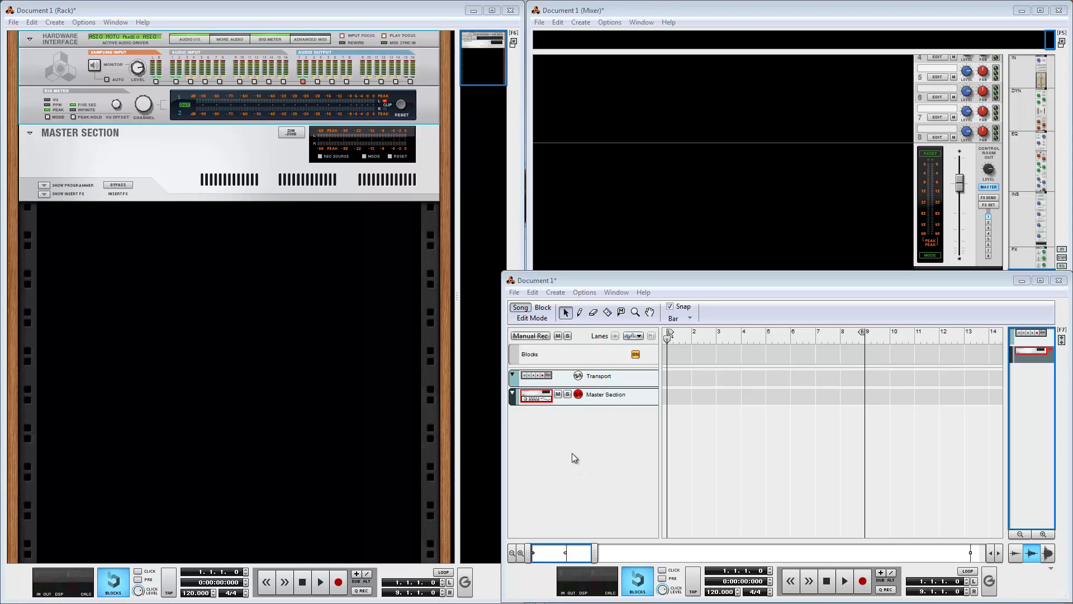
- Open the device browser with F8 and browse the categories back to Instruments, showing Kong Drum Designer
click(569, 452)
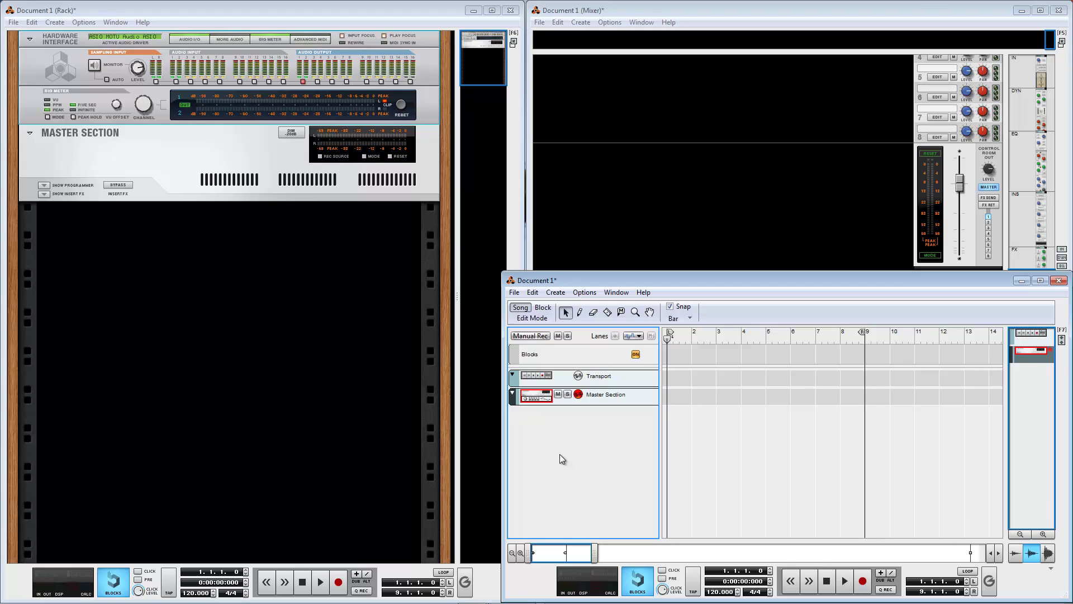
key(F8)
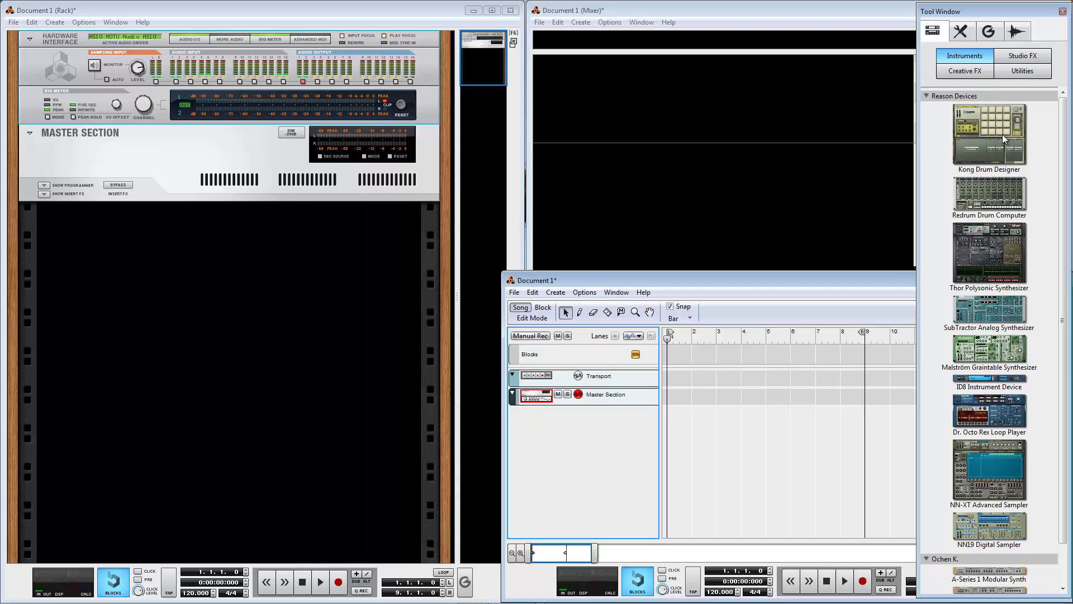
click(977, 73)
click(1000, 72)
click(1022, 56)
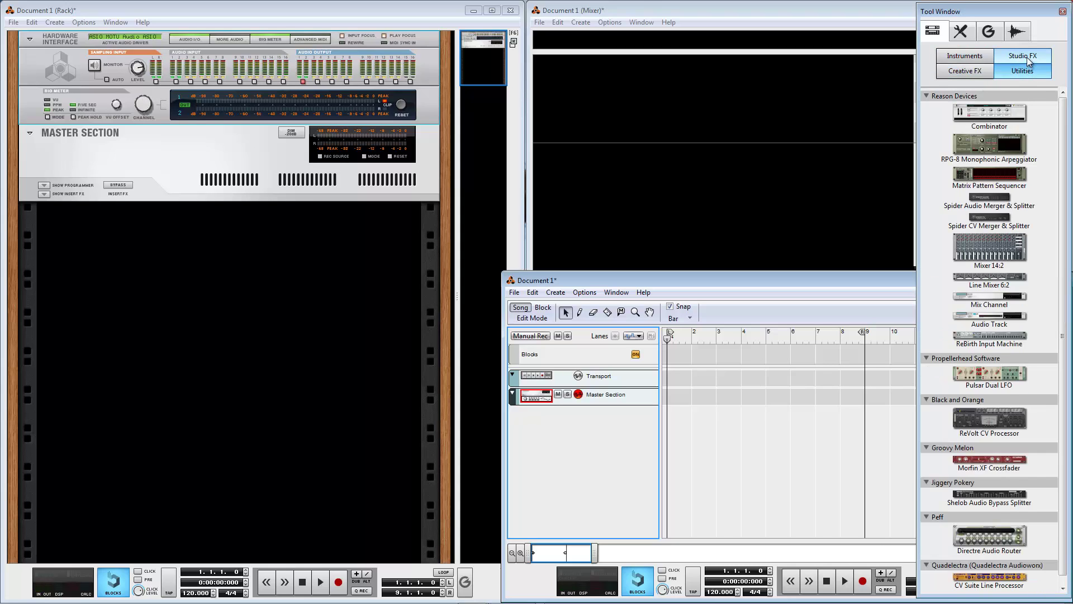
click(964, 55)
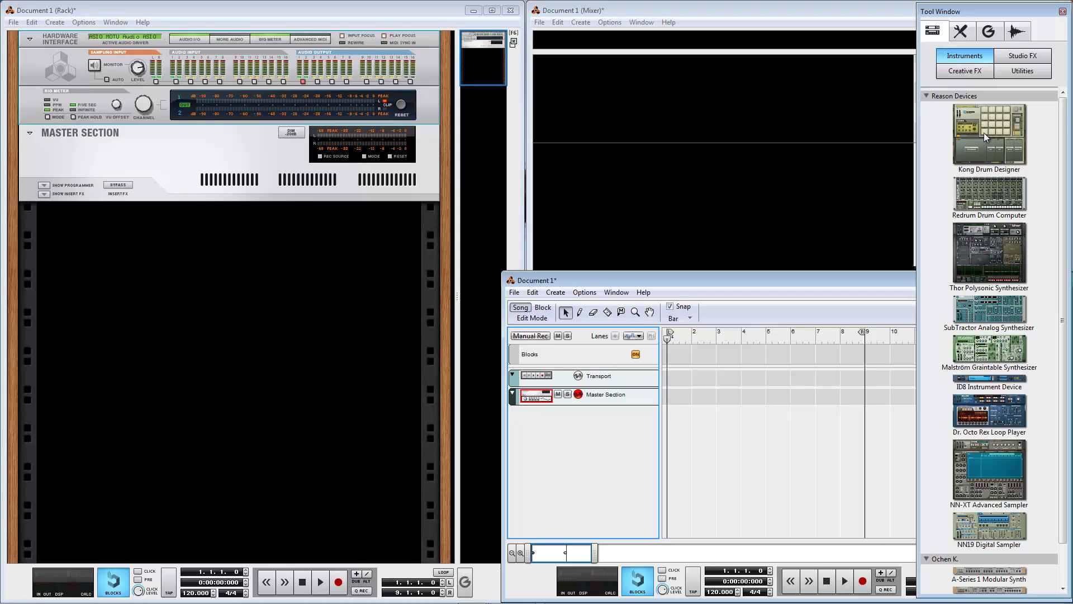
- Drag Kong Drum Designer into the rack and close the device browser
drag(986, 132, 348, 285)
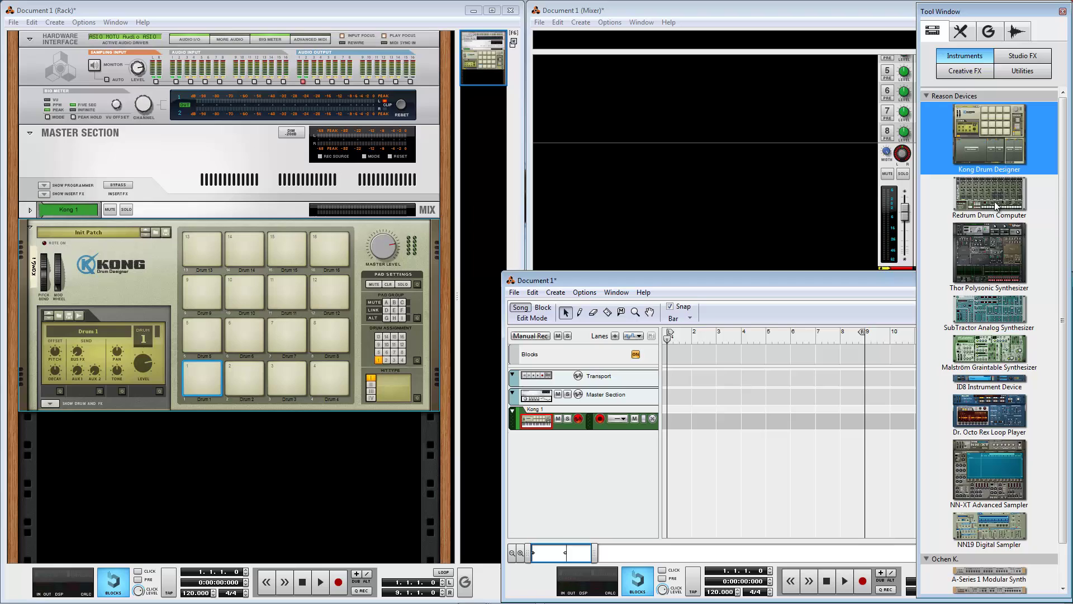
key(F8)
click(129, 281)
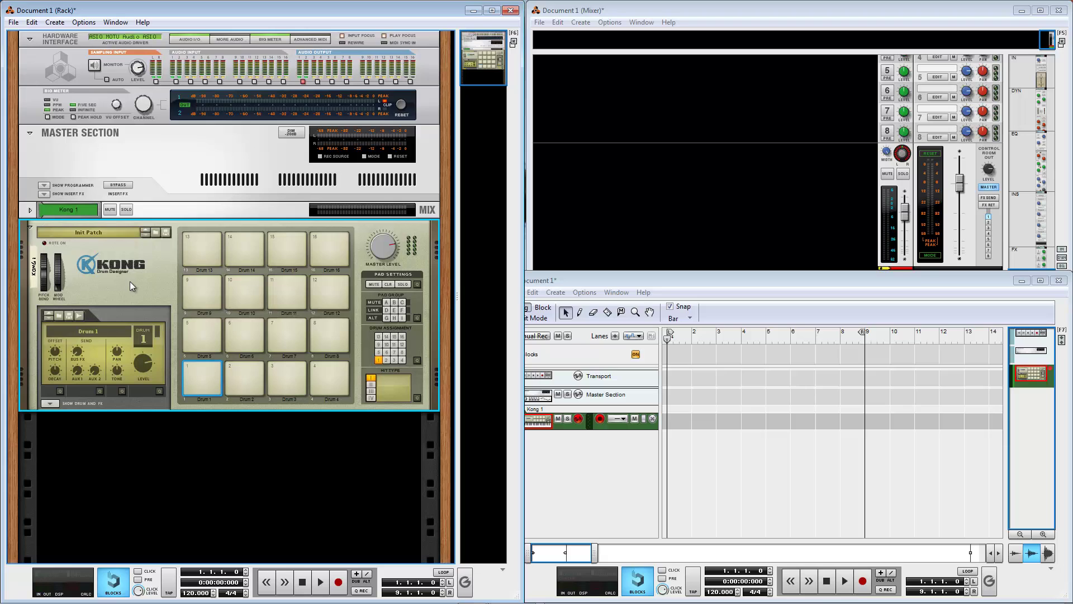
- Check Kong 1's new mixer channel and sequencer track, then return to the rack
click(639, 253)
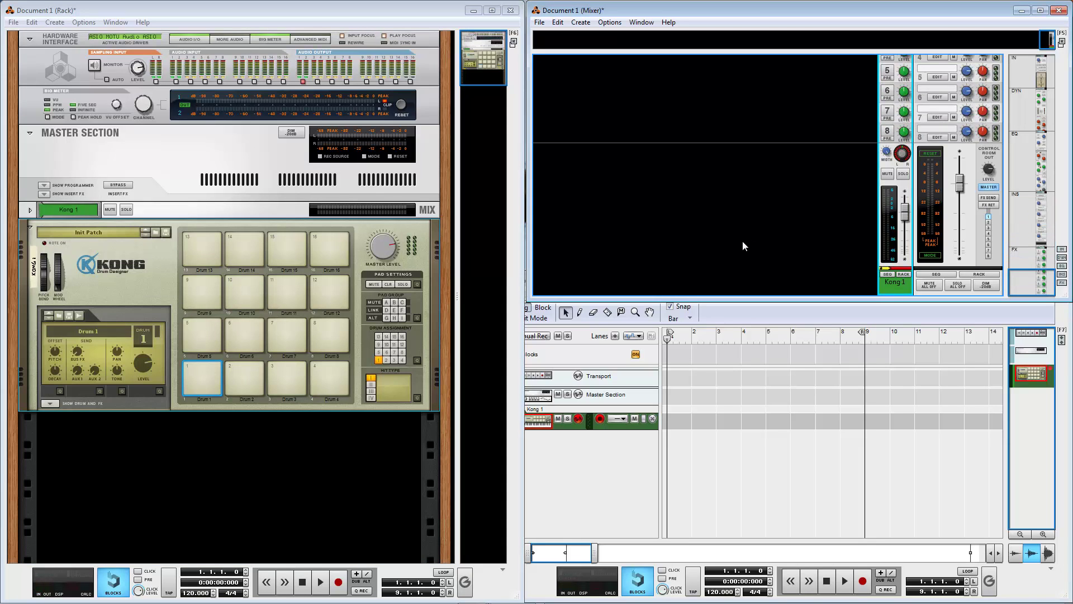
click(561, 458)
click(533, 421)
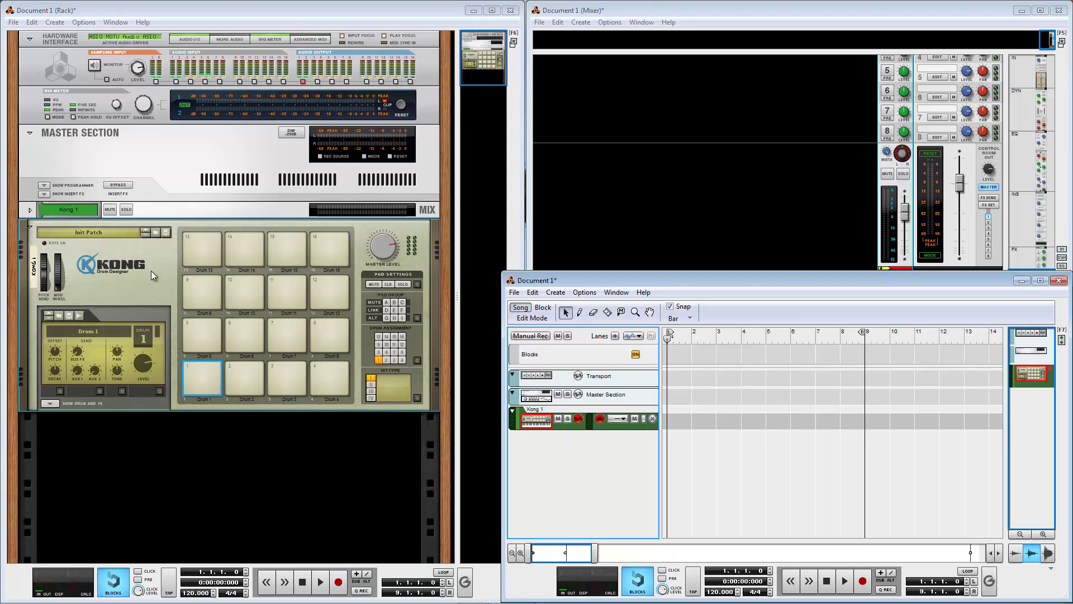
click(158, 257)
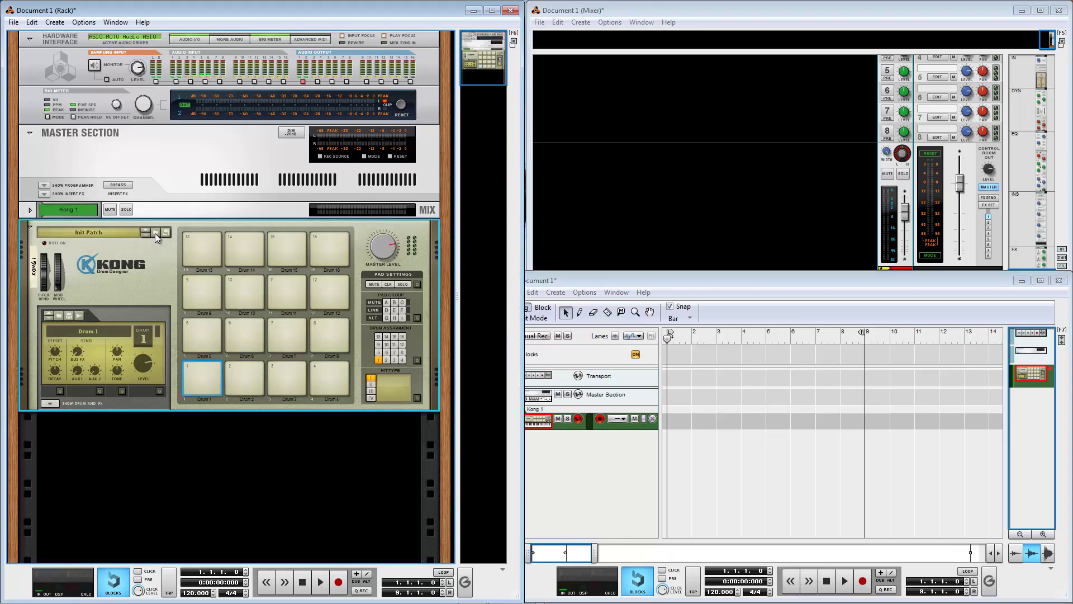
- Load the BeatStreet.kong kit from Hip Hop Kits into Kong 1
click(155, 233)
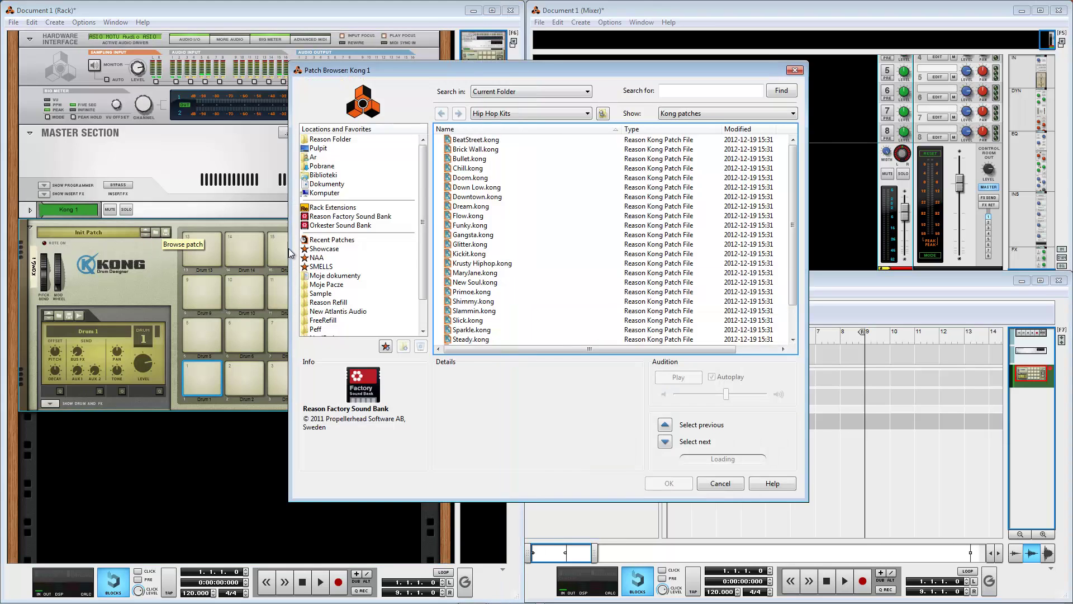
click(482, 142)
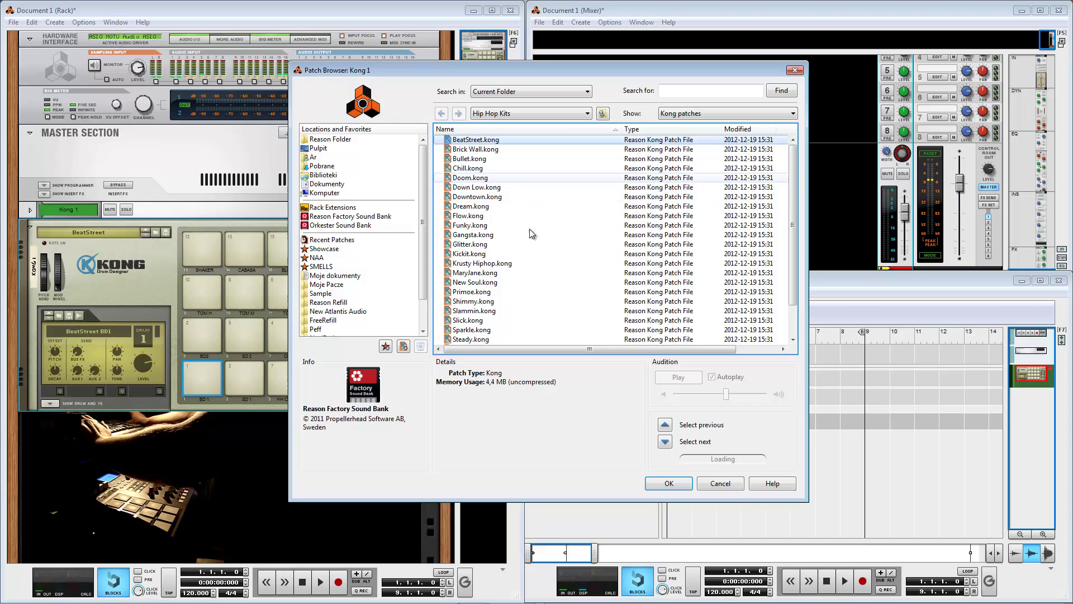
click(676, 482)
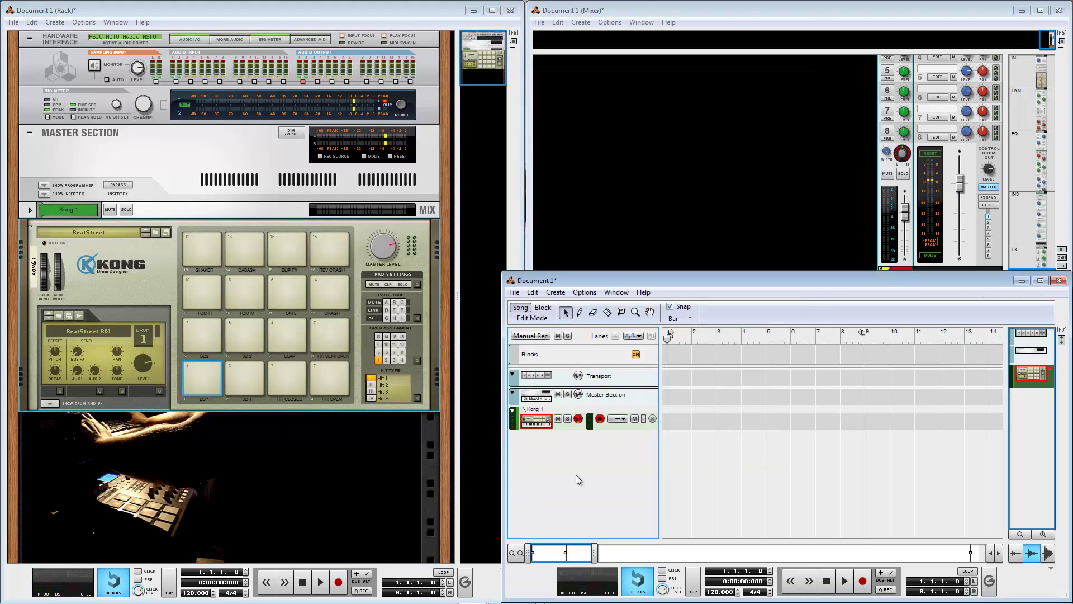
click(545, 423)
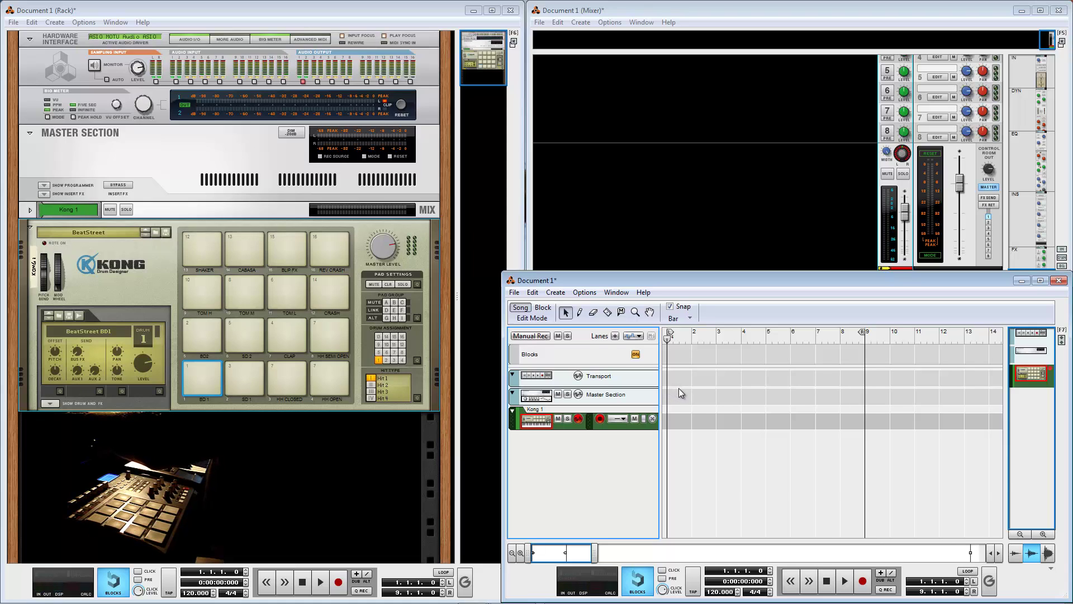
key(F4)
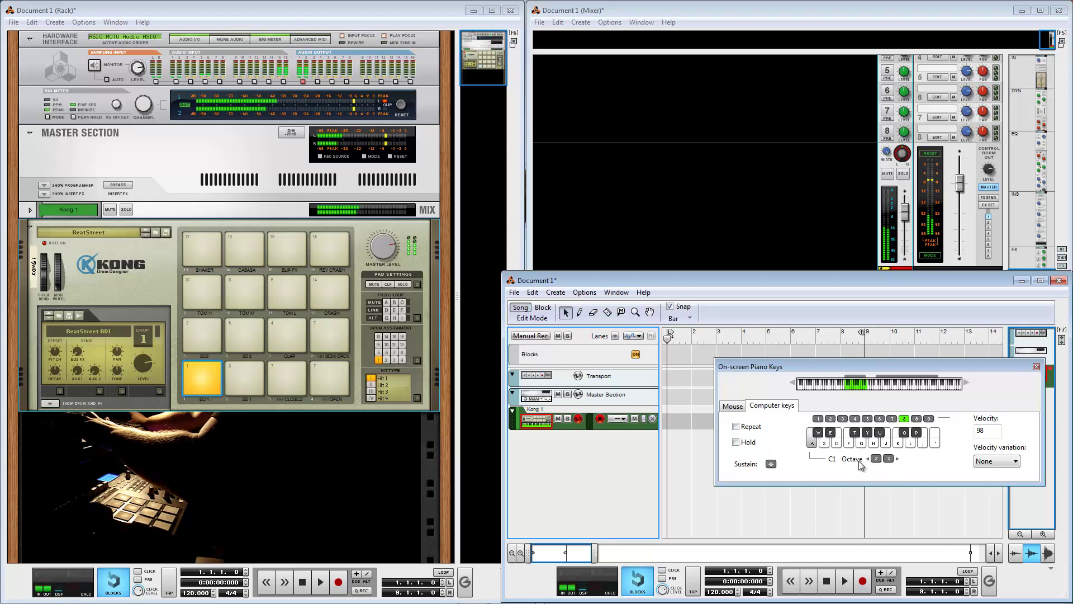
key(F4)
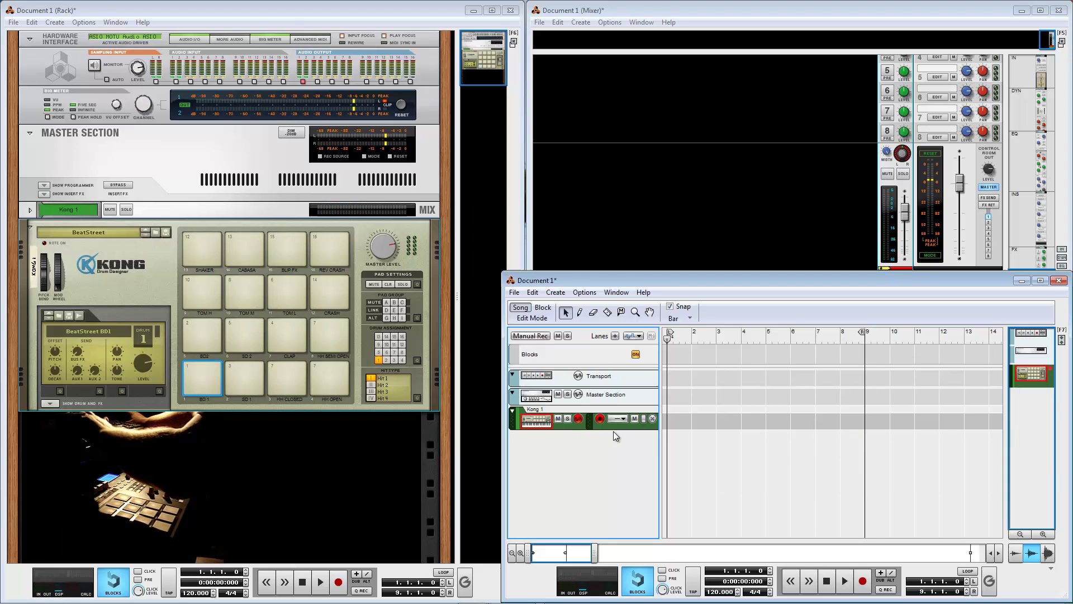
- Move the loop end to bar 5 and enable Loop, Pre-count and Click on the transport
click(535, 422)
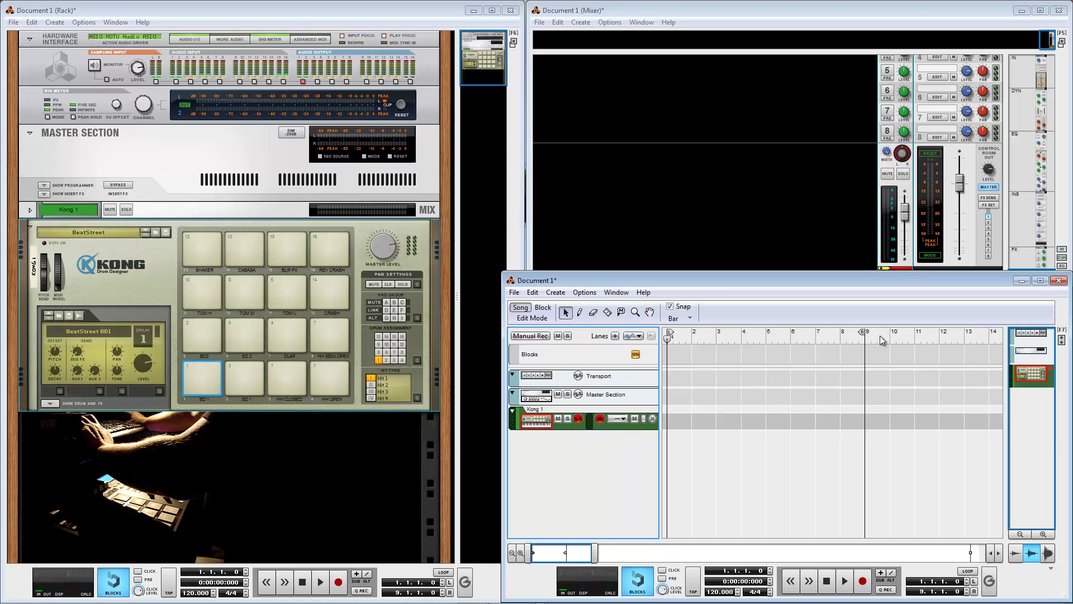
drag(863, 332, 756, 336)
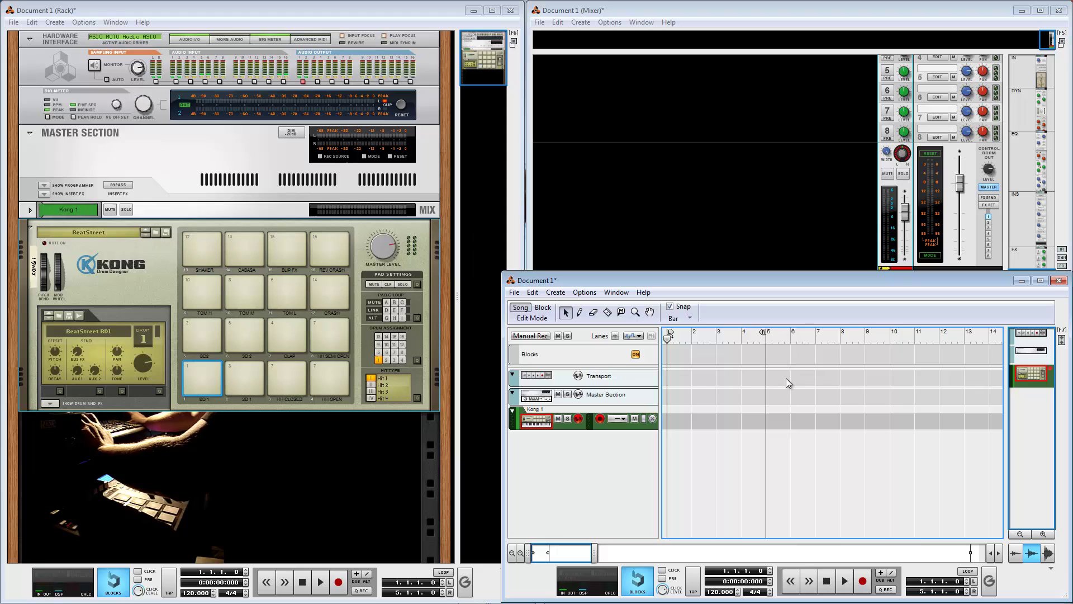
click(970, 572)
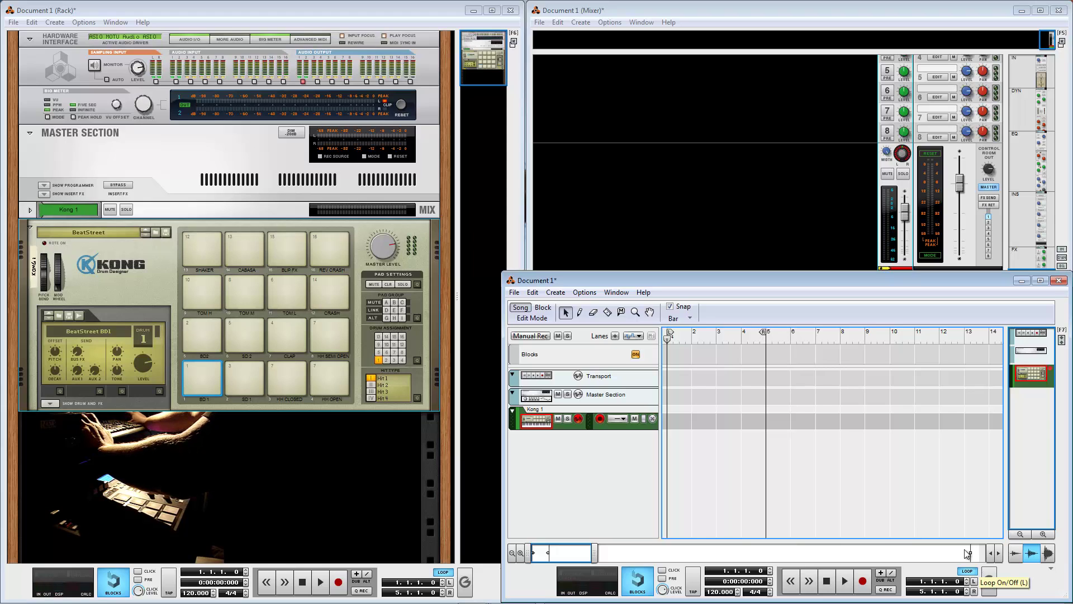
click(670, 580)
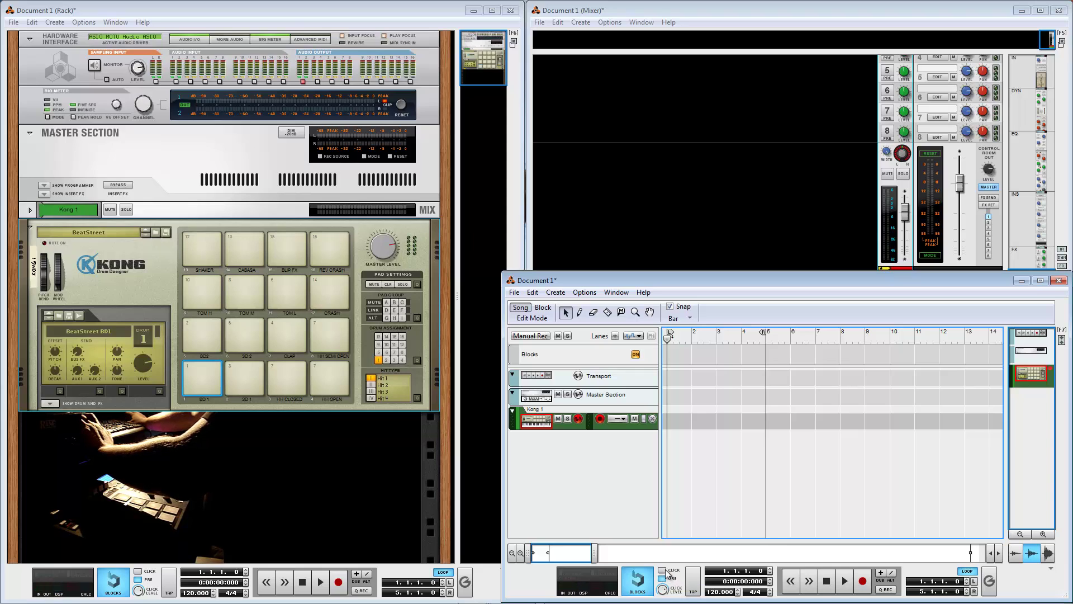
click(663, 570)
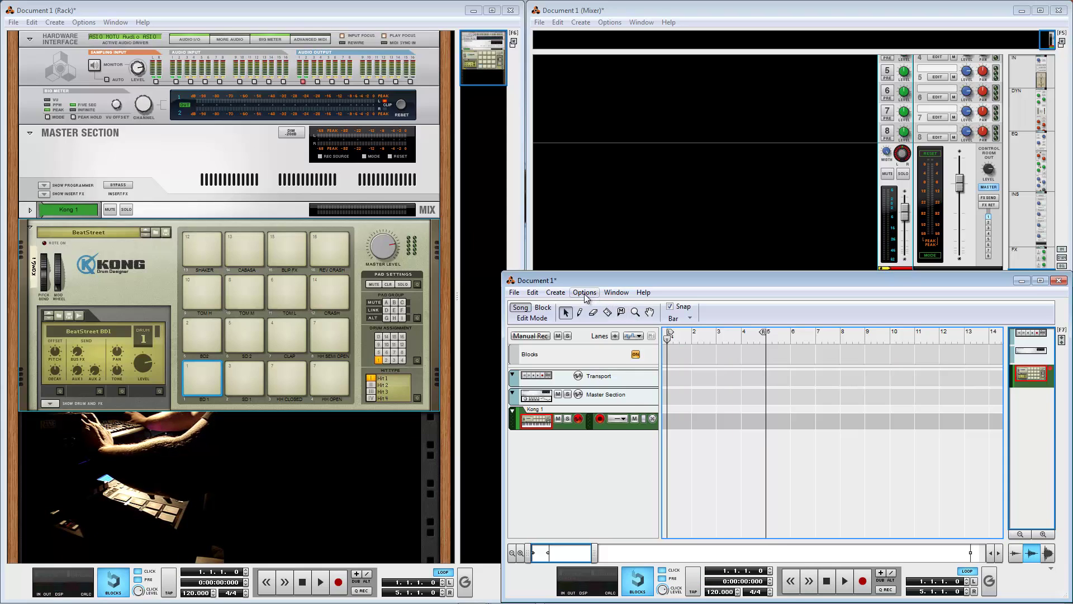
click(585, 294)
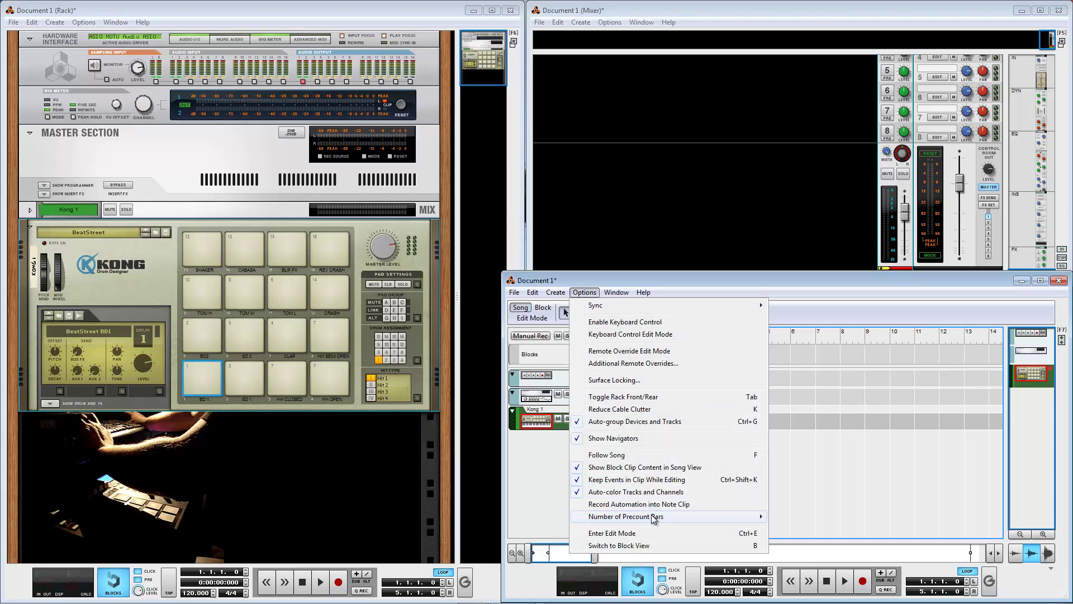
mouse_move(652, 516)
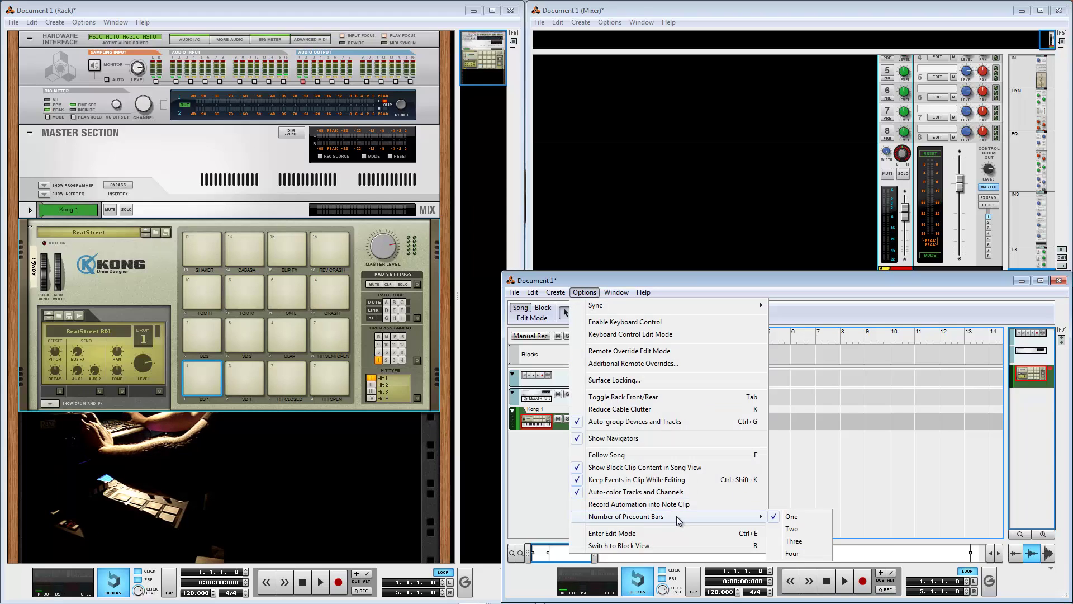
click(798, 520)
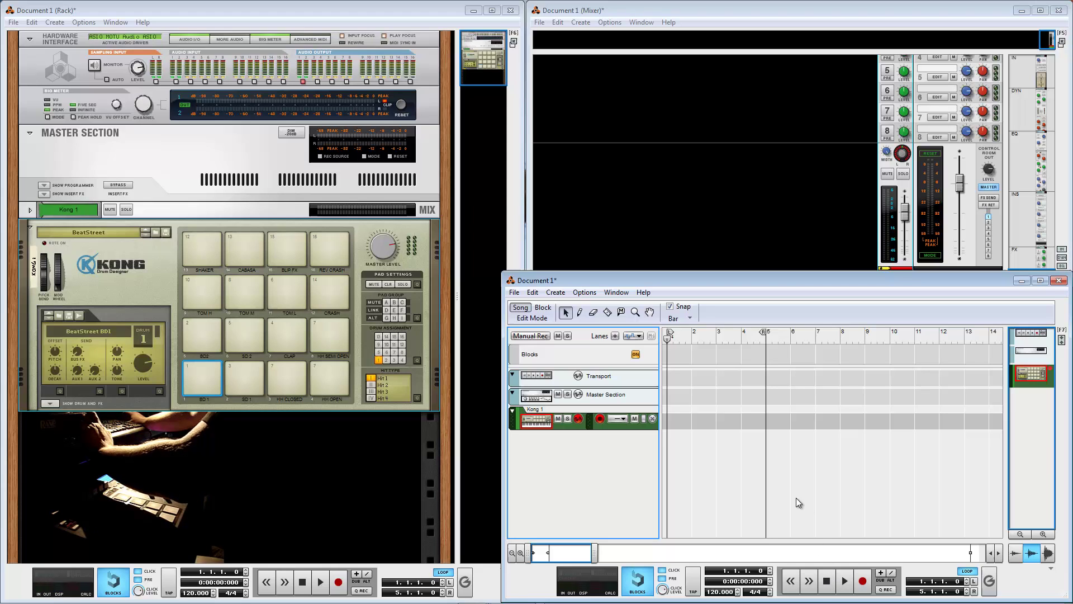
- Record a four-bar drum pattern on Kong 1 from bar 1, then stop
click(864, 583)
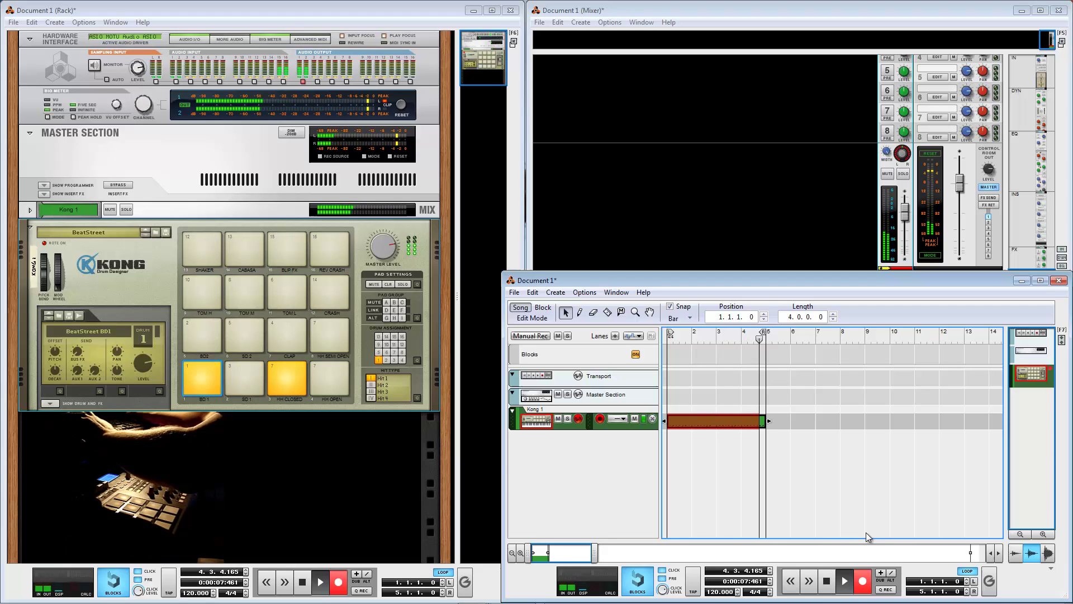
key(space)
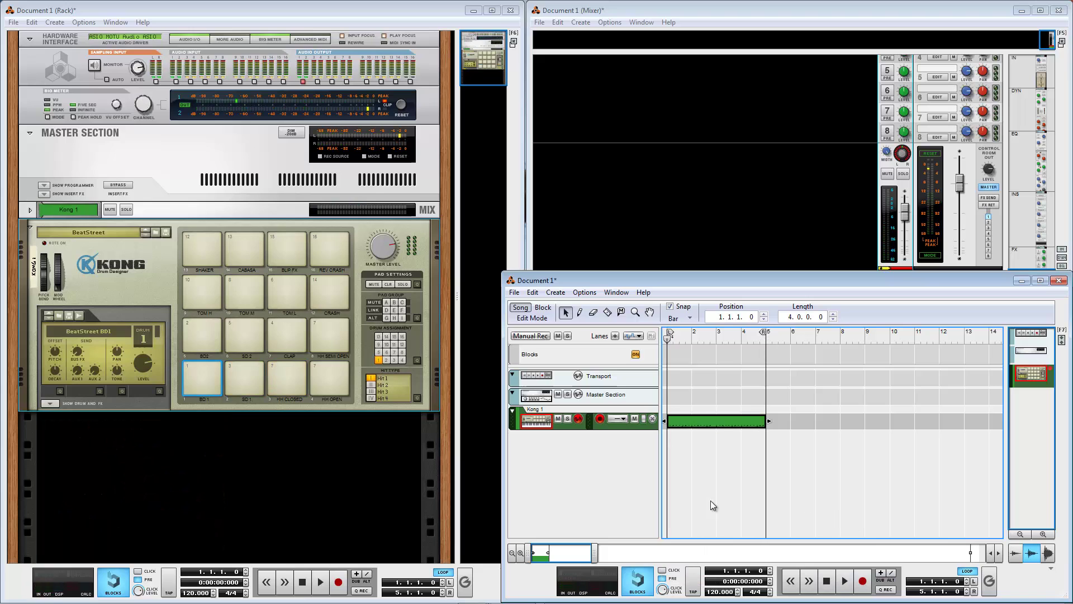
- Enlarge the sequencer, zoom to bars 1–7 and heighten the track lanes around the Kong clip
drag(503, 274, 276, 110)
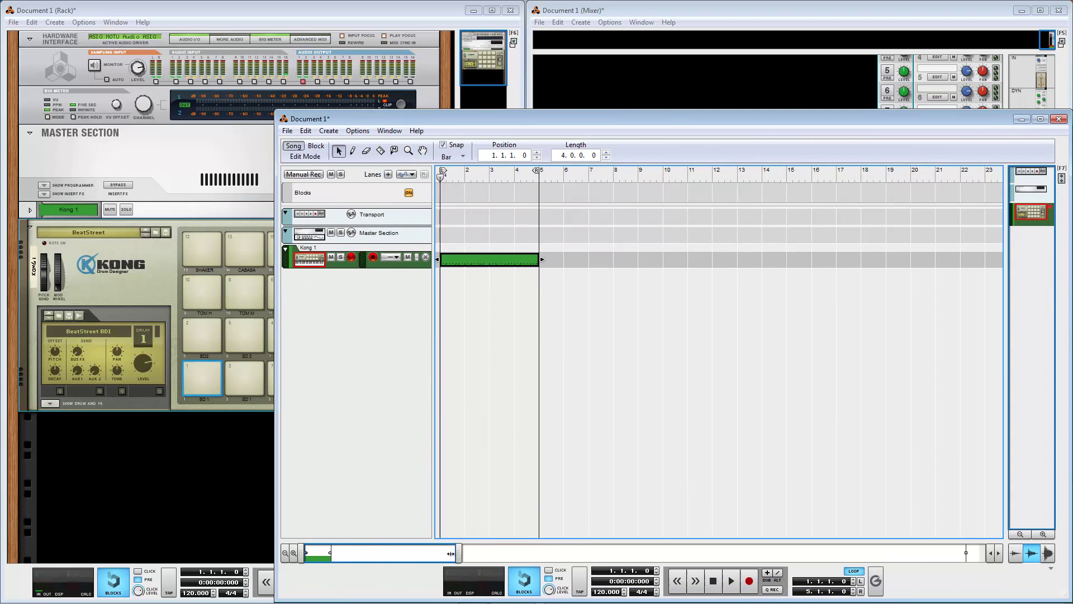
drag(457, 552, 343, 553)
click(1043, 534)
click(1043, 533)
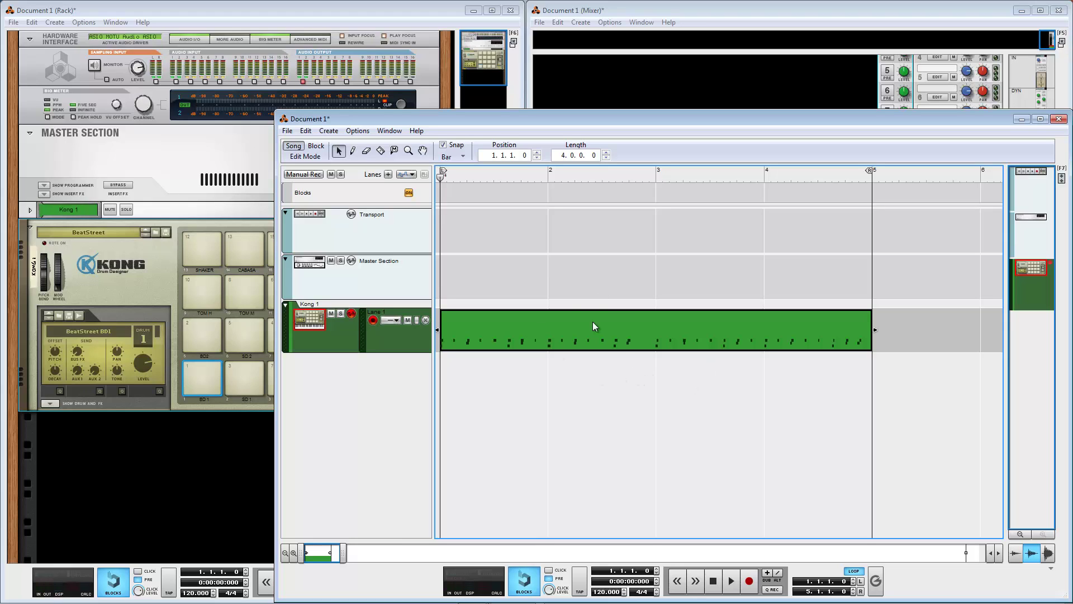
scroll(665, 384, up, 1)
scroll(664, 384, down, 2)
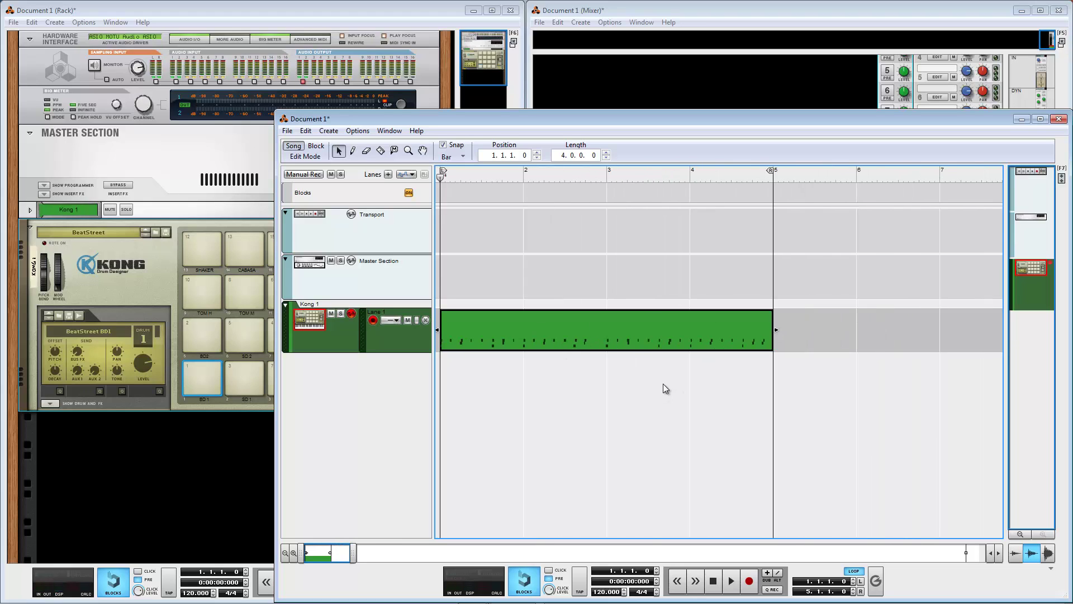
scroll(652, 382, up, 1)
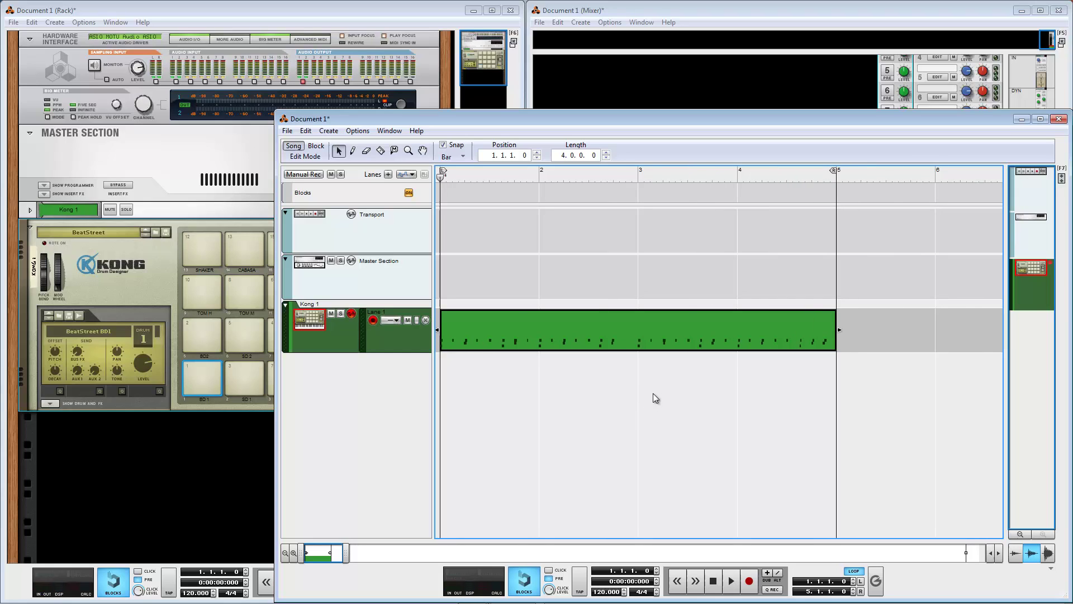
- Open the Kong clip in Edit Mode and show the Quantize Notes sequencer tools
double_click(642, 333)
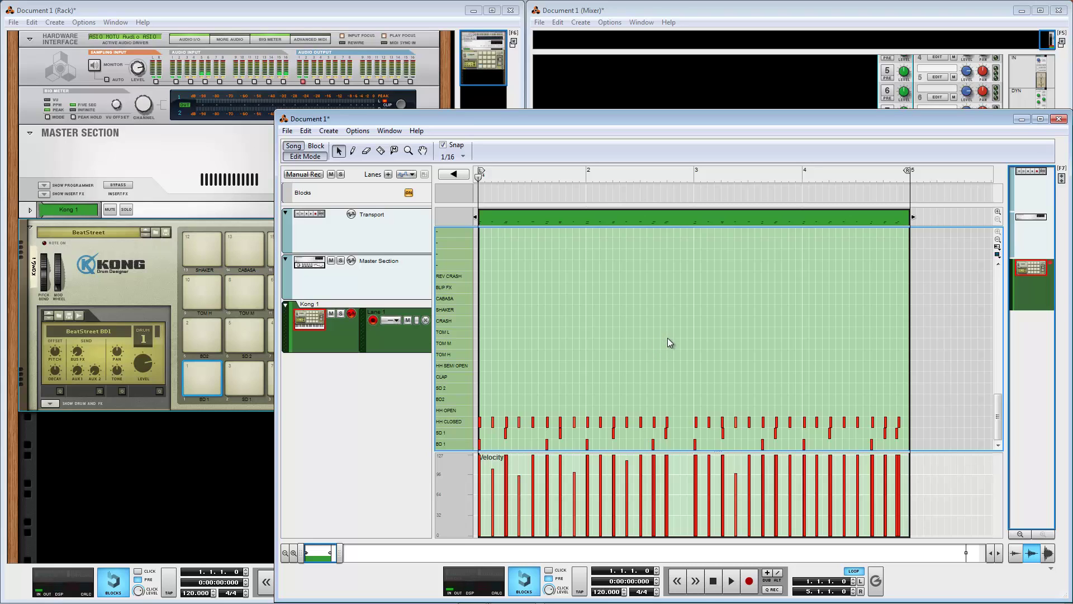
key(F8)
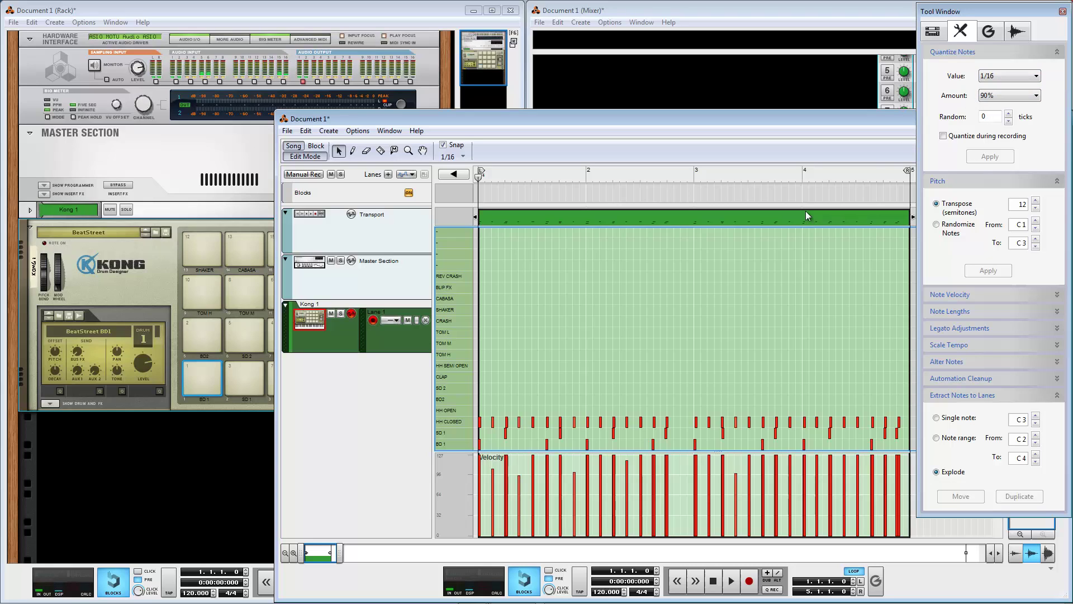
- Quantize the Kong clip's notes to 1/16 at 90% strength and close the Tool Window
click(760, 219)
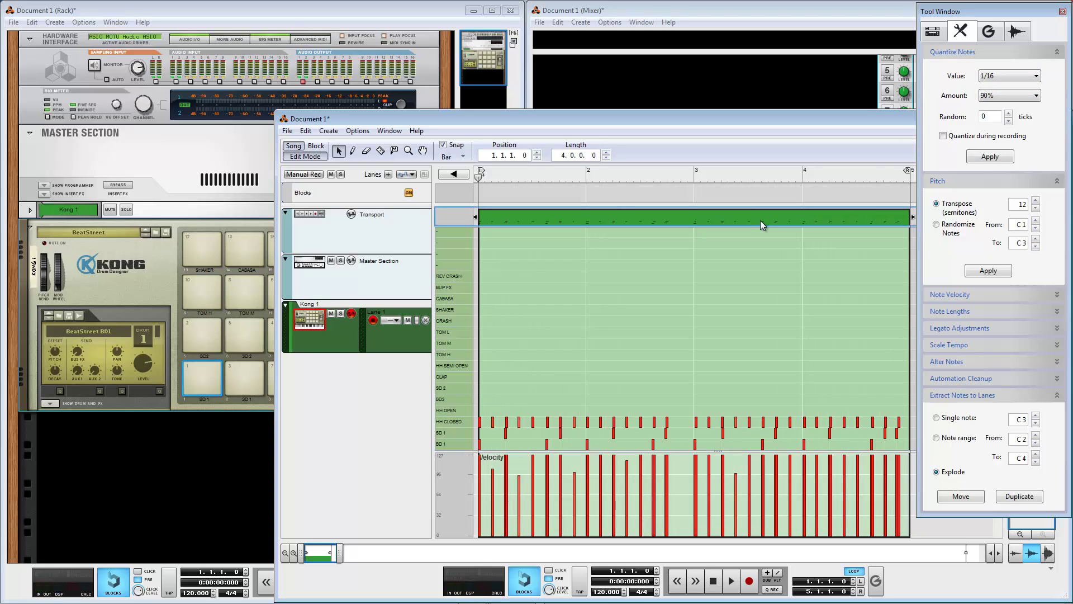
click(990, 157)
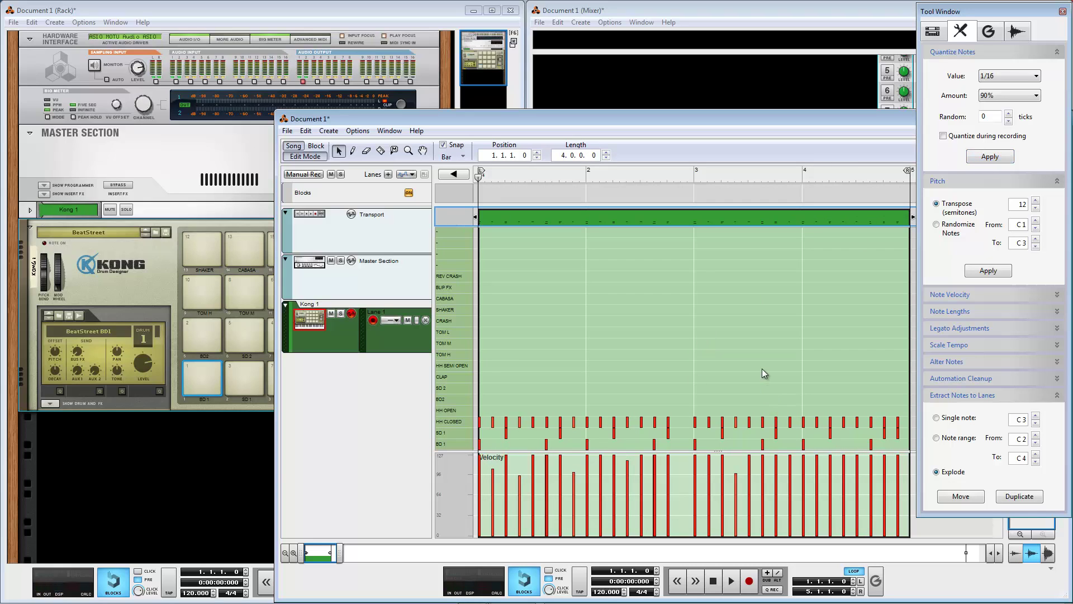
key(F8)
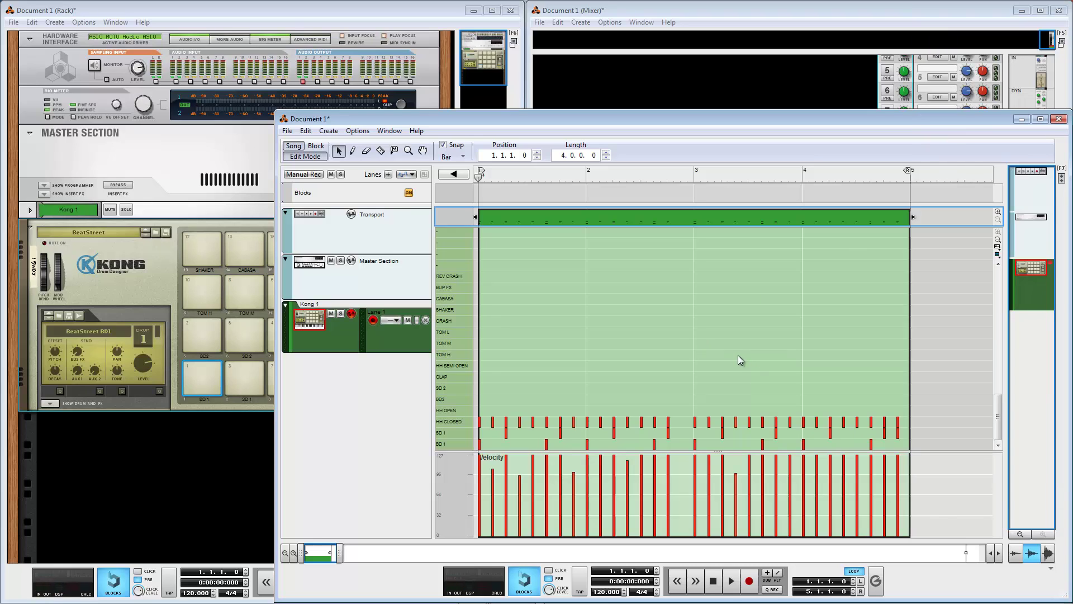
- Play back the quantized pattern, then stop and return to bar 1
key(space)
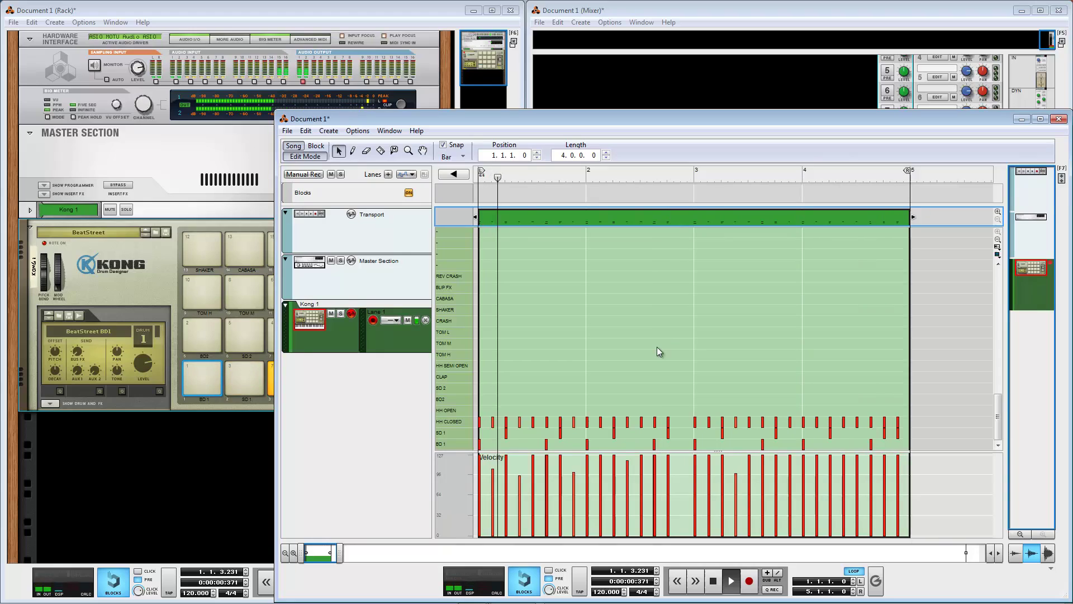
key(space)
click(718, 576)
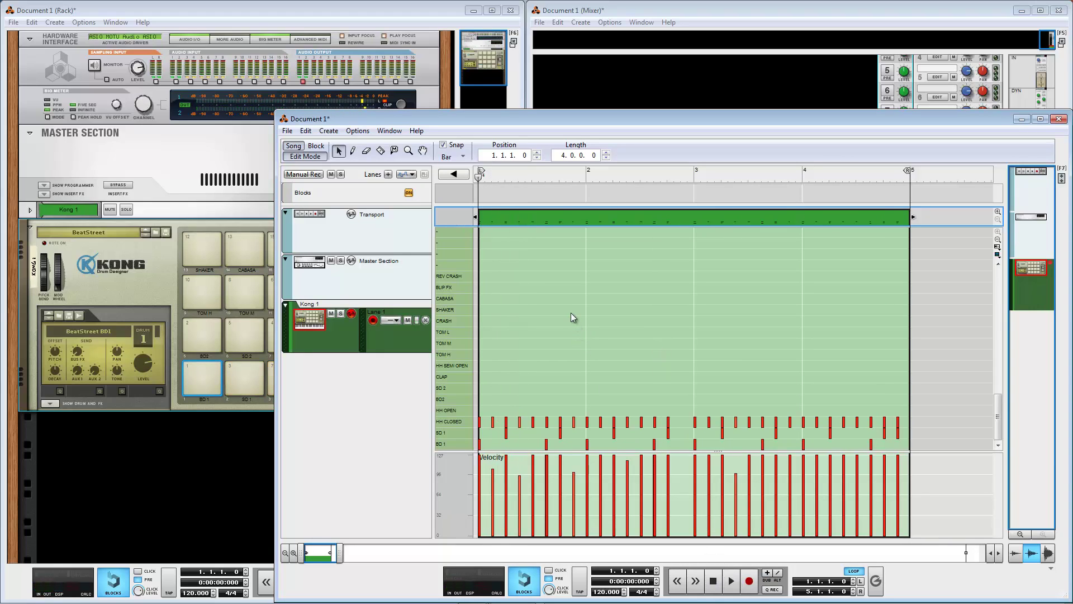
- Leave Edit Mode and split the Kong clip at bar 3 with the Razor tool
click(308, 156)
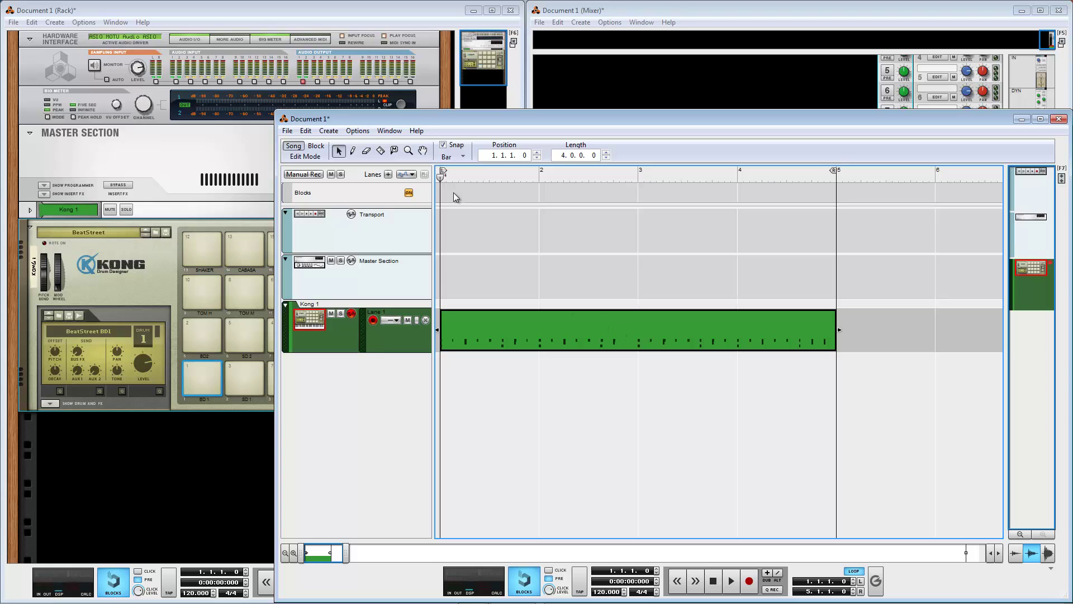
click(381, 151)
click(638, 319)
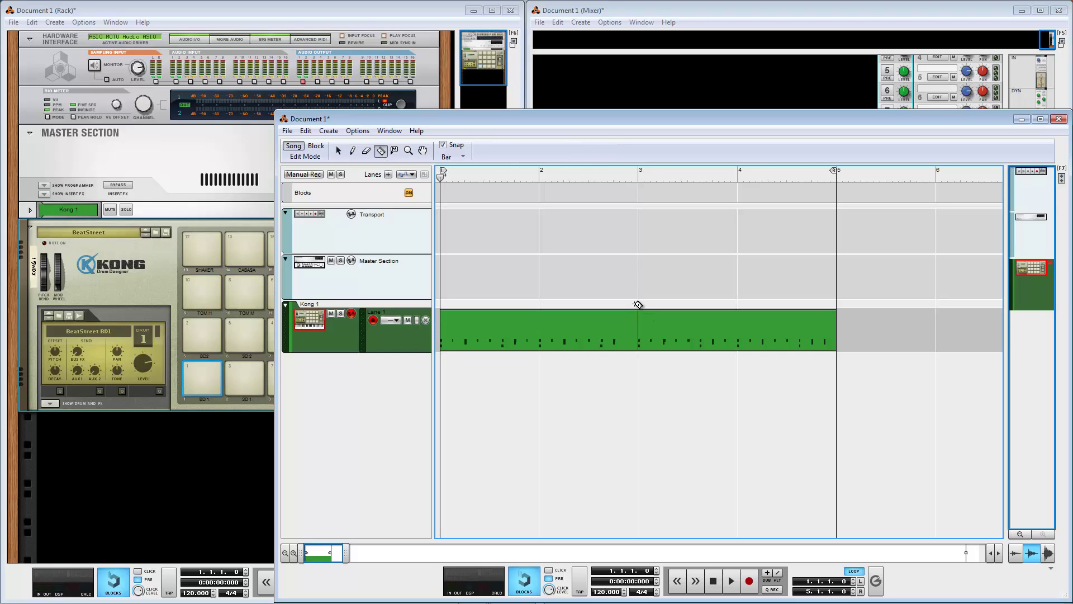
- Rejoin the two halves into a single four-bar clip with Join Clips
click(338, 151)
click(565, 318)
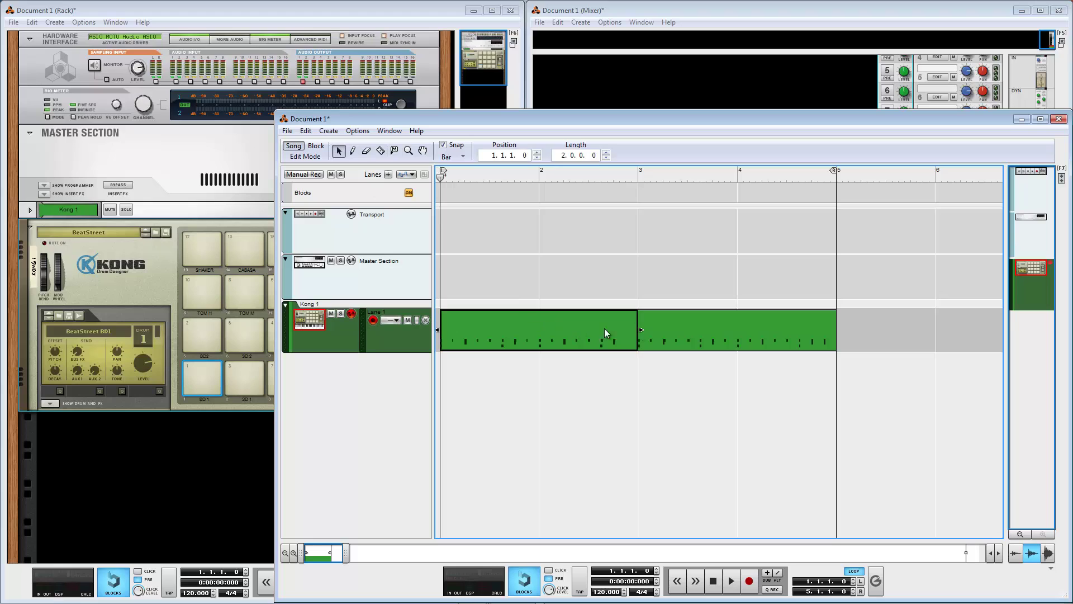
right_click(572, 328)
click(641, 459)
click(668, 330)
right_click(578, 319)
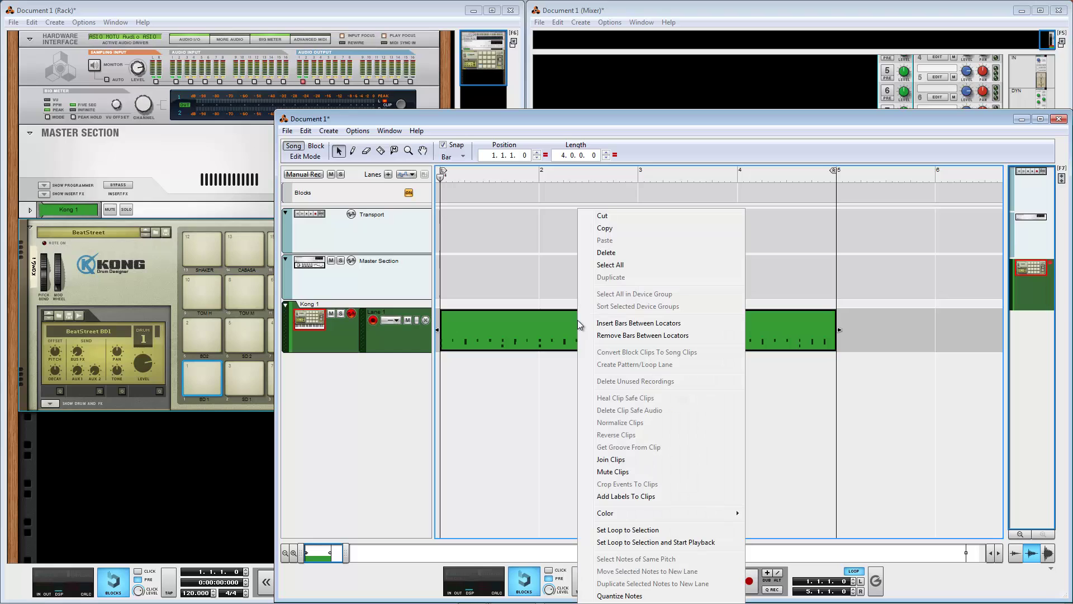
click(628, 459)
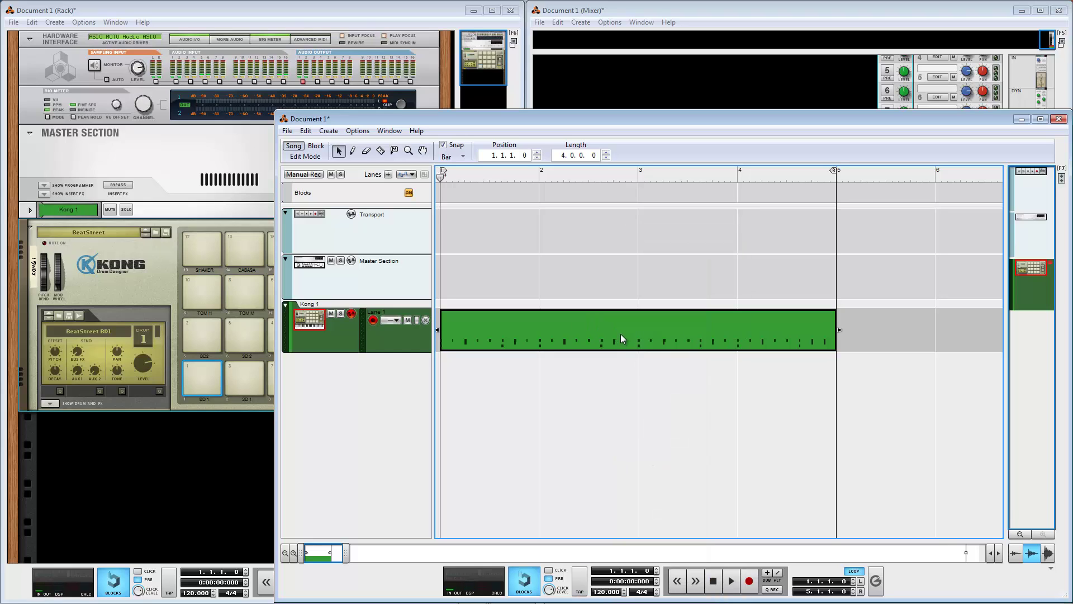
drag(537, 330, 727, 322)
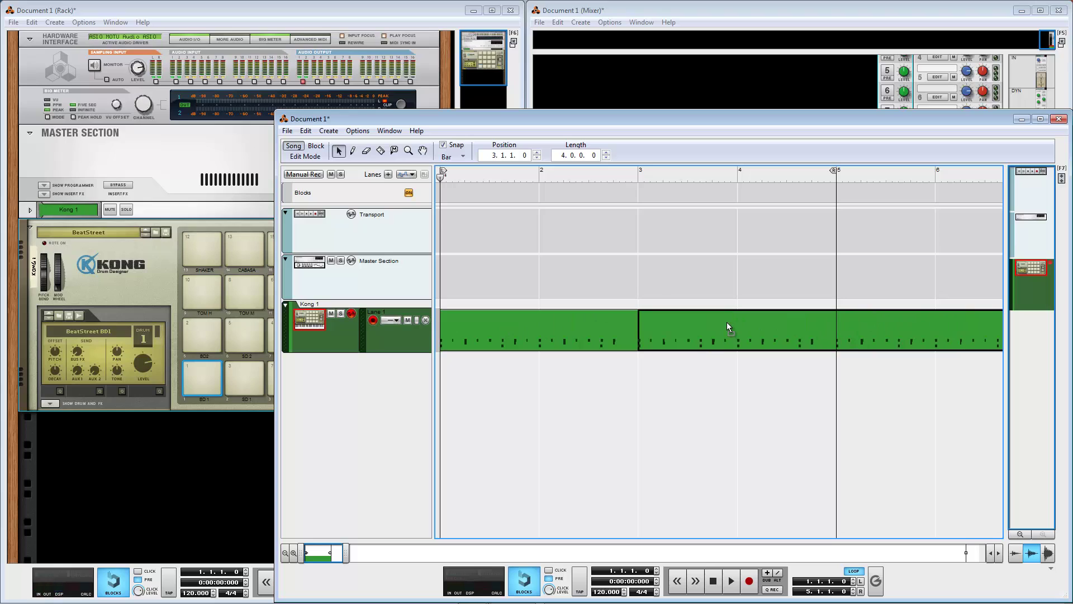
click(558, 330)
key(Delete)
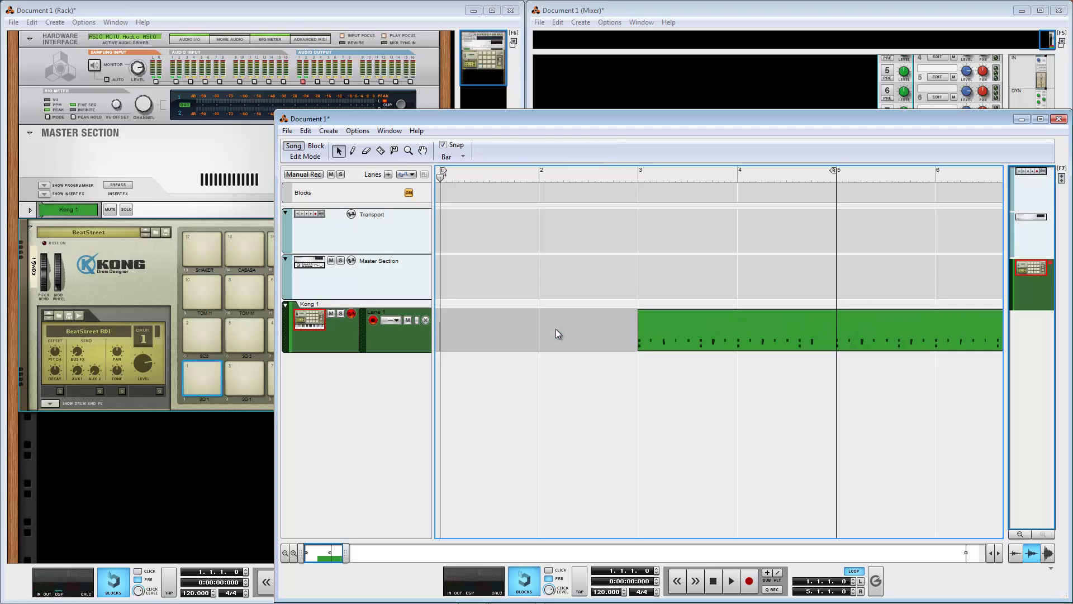
click(643, 331)
drag(643, 331, 407, 318)
mouse_move(531, 321)
mouse_down()
mouse_move(585, 340)
mouse_move(538, 341)
mouse_up()
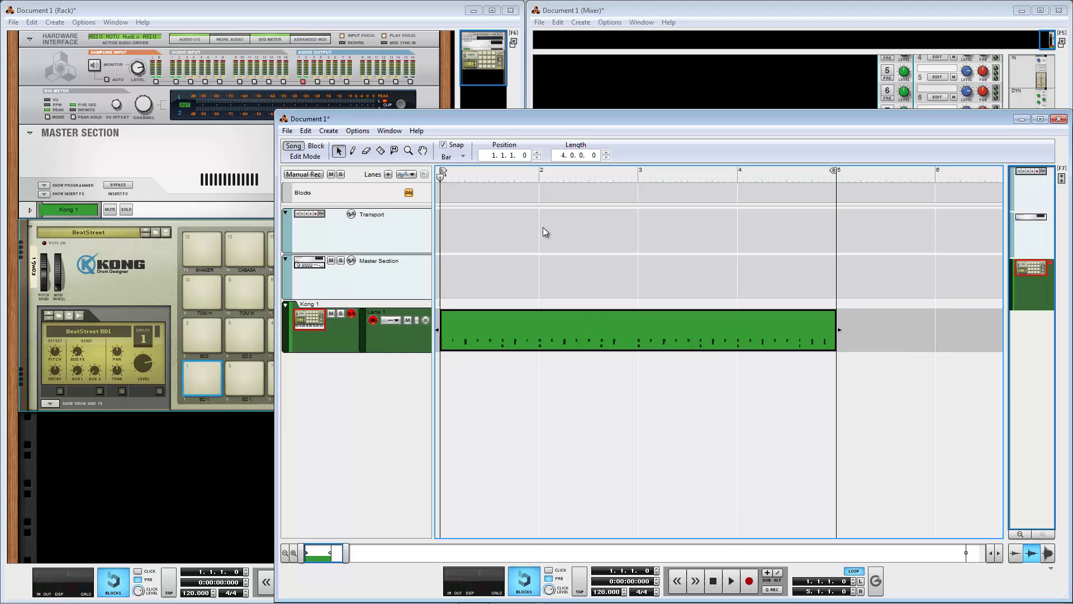
click(444, 145)
drag(478, 331, 432, 275)
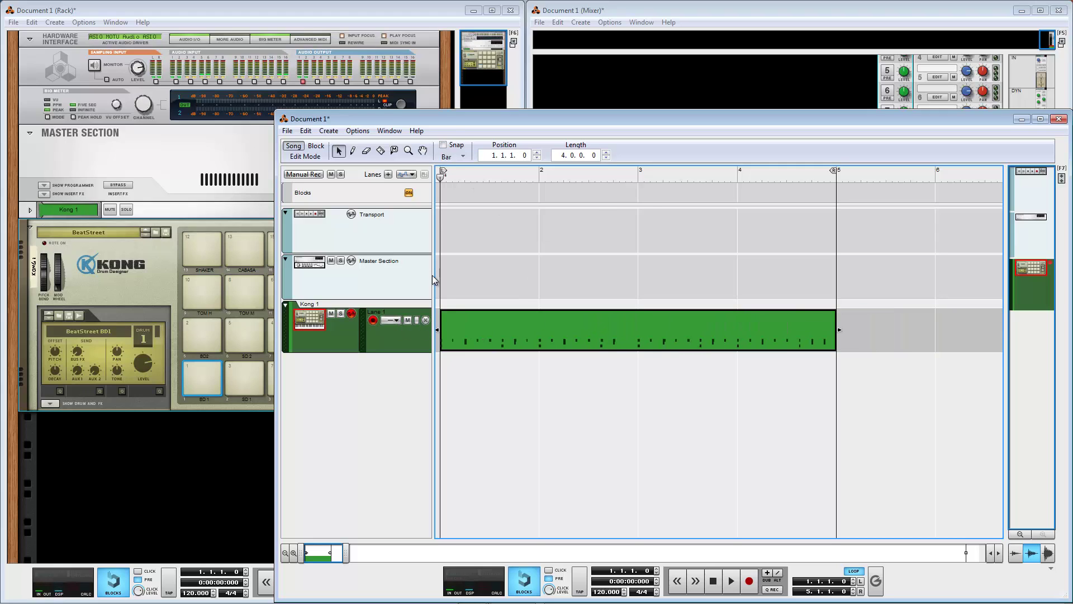
click(443, 145)
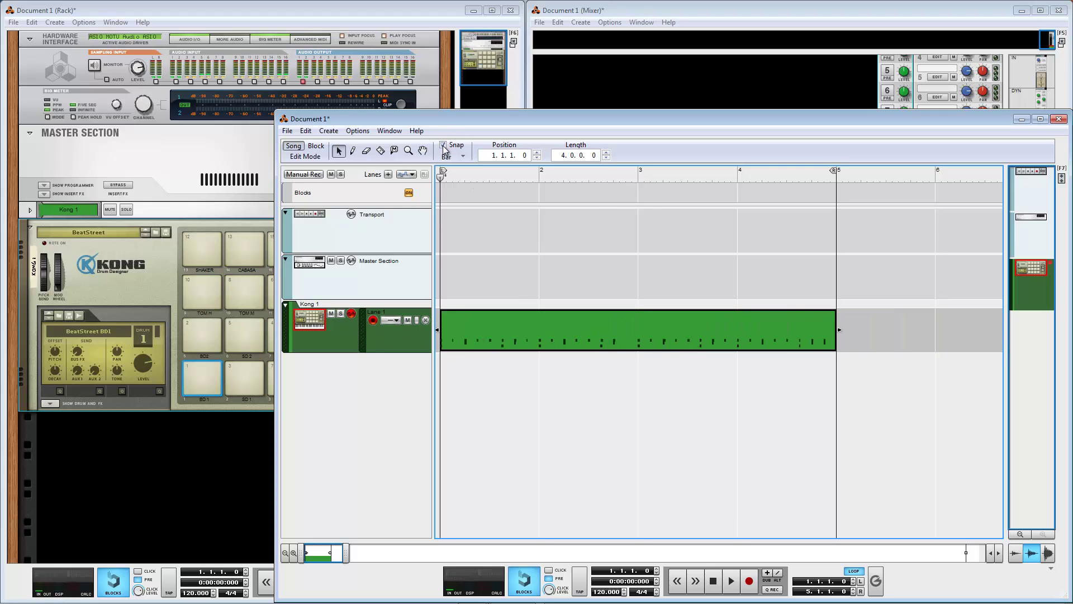
click(395, 151)
click(649, 328)
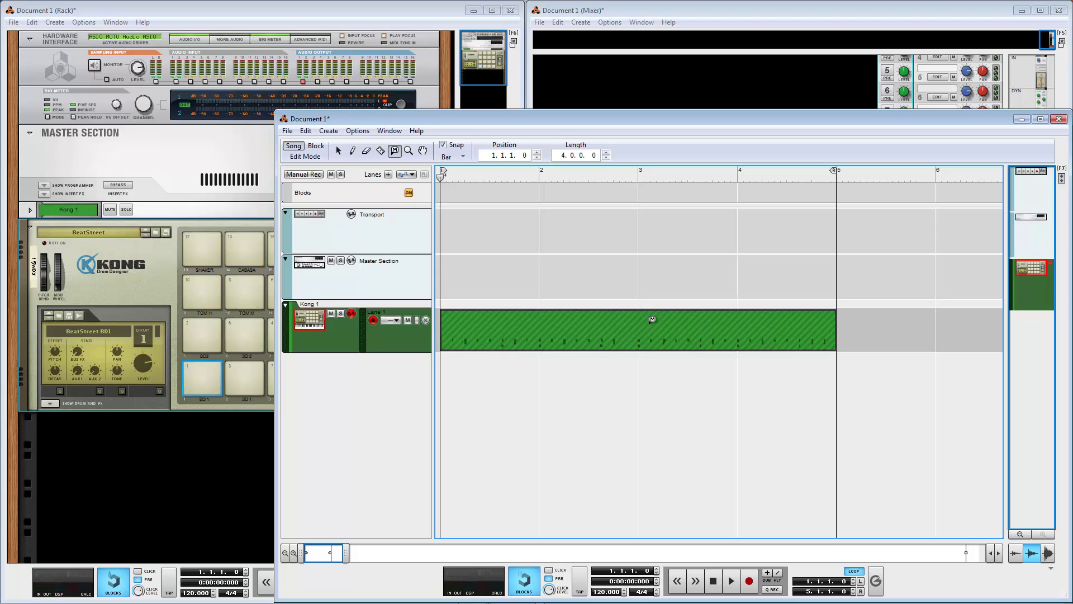
click(652, 322)
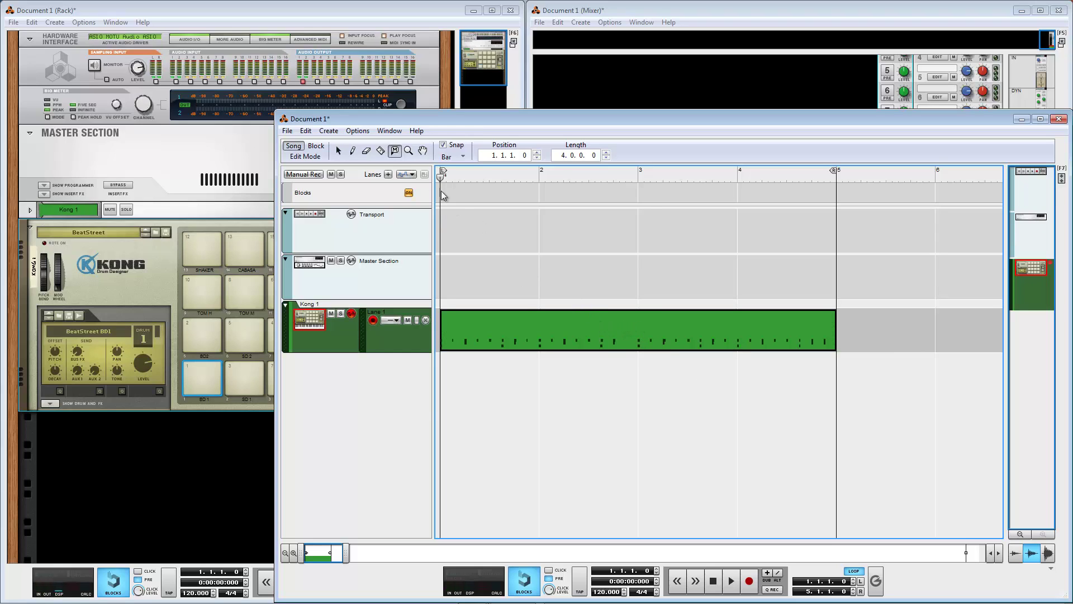
click(341, 151)
- Erase the Kong clip and shrink the sequencer window to reveal the rack and mixer
click(367, 151)
click(597, 322)
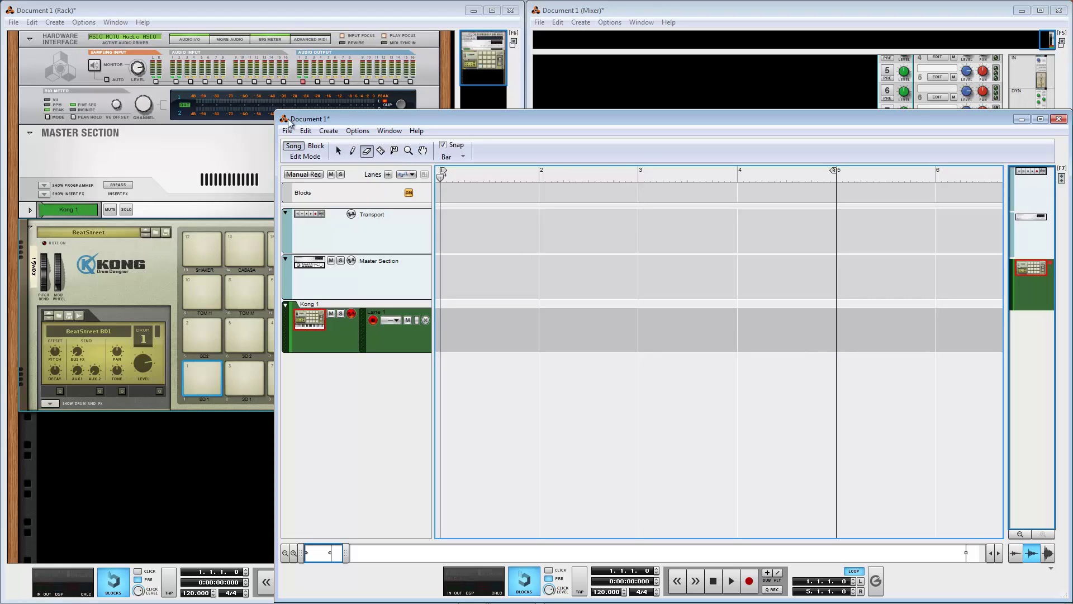
drag(277, 113, 736, 459)
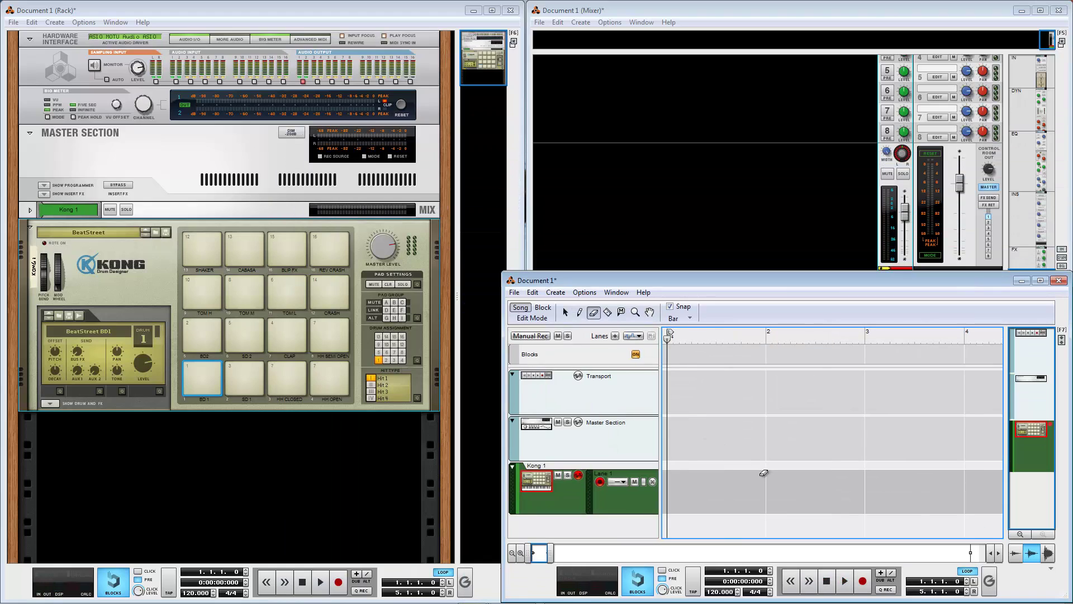